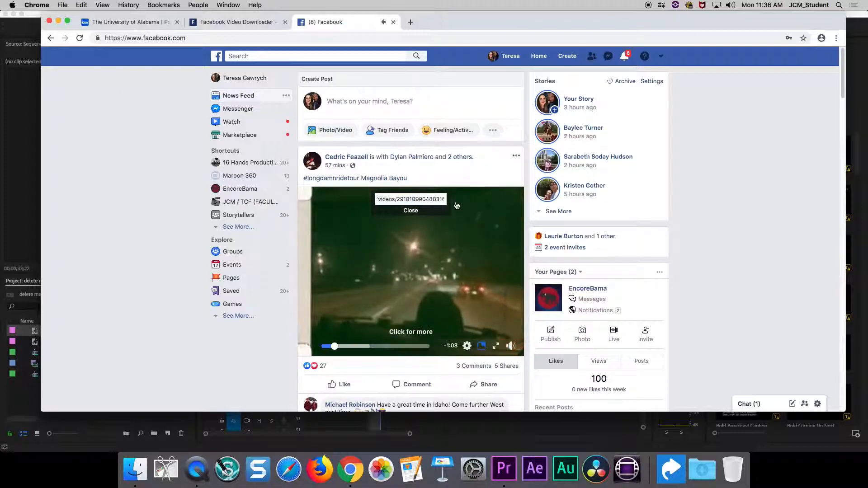
Copy the video URL shown over the Magnolia Bayou Facebook post and close the URL box
left_click_drag(378, 201, 433, 200)
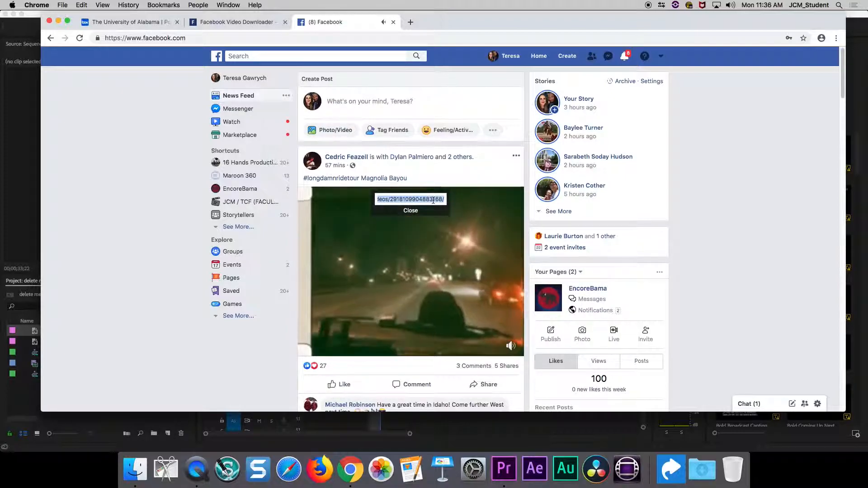
left_click(410, 211)
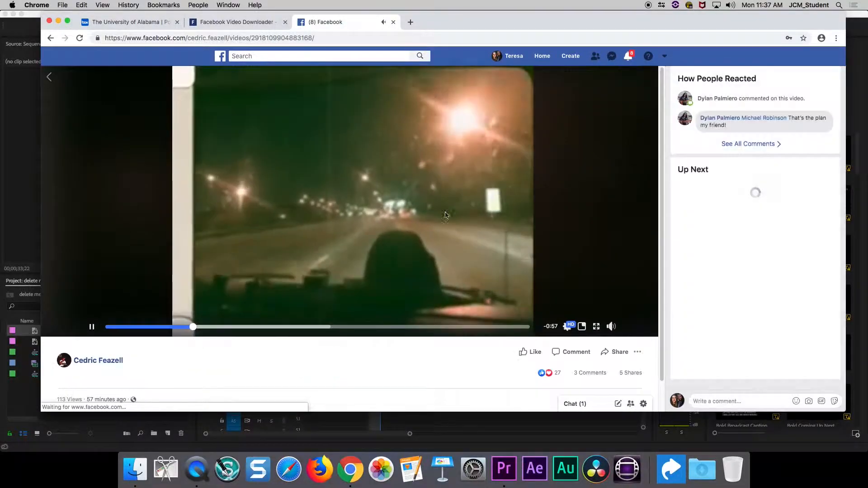
left_click(411, 22)
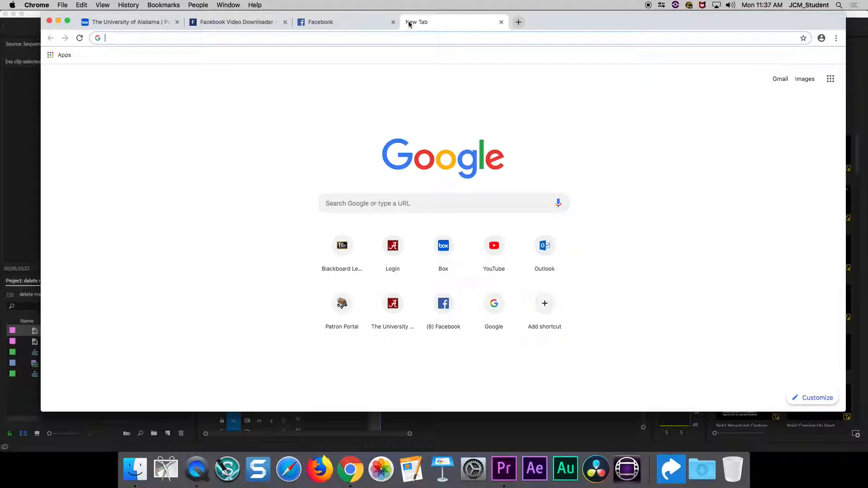
Submit the copied video link to the FBDownload.io Facebook Video Downloader page
left_click(254, 22)
left_click(383, 189)
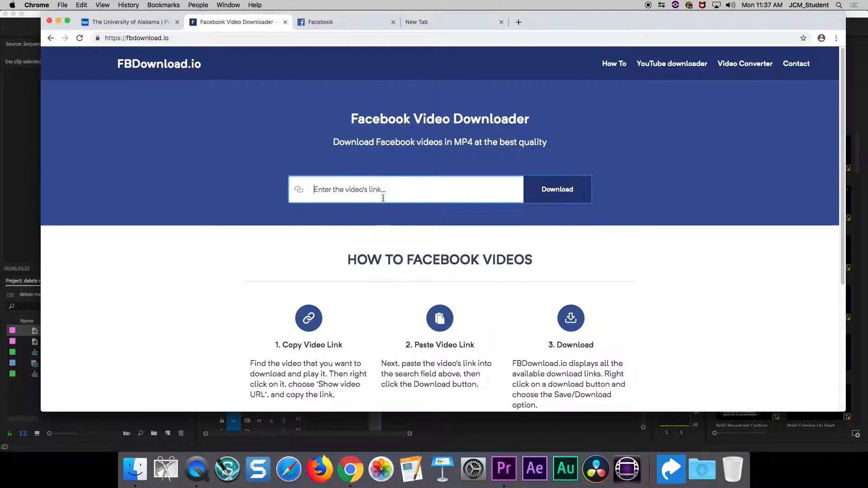
key("super+v")
key("Return")
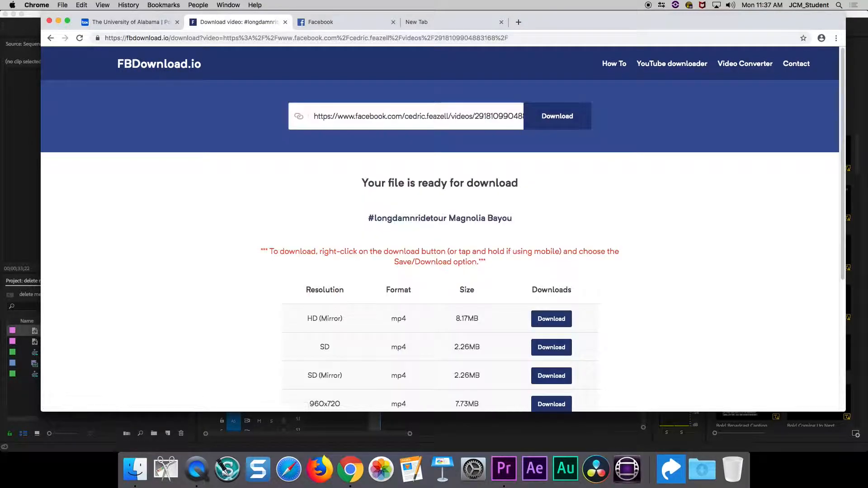
Open the HD (Mirror) mp4 version of the video and download it
left_click_drag(843, 88, 835, 195)
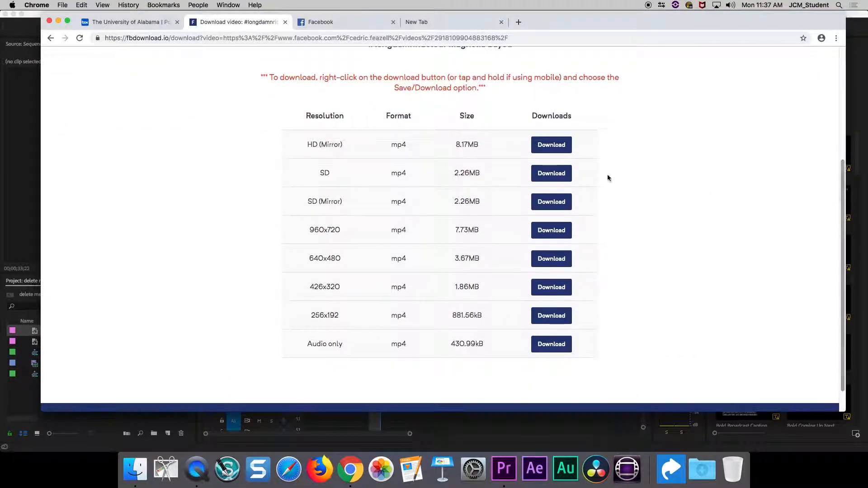
left_click(551, 147)
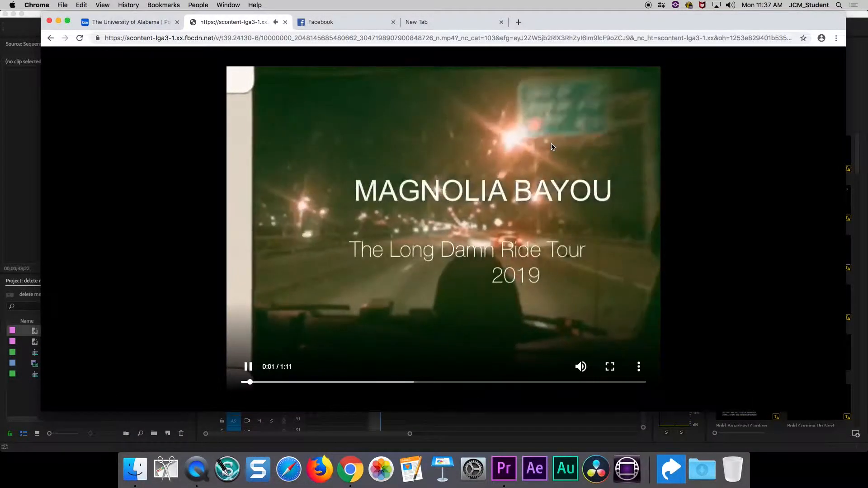
left_click(638, 356)
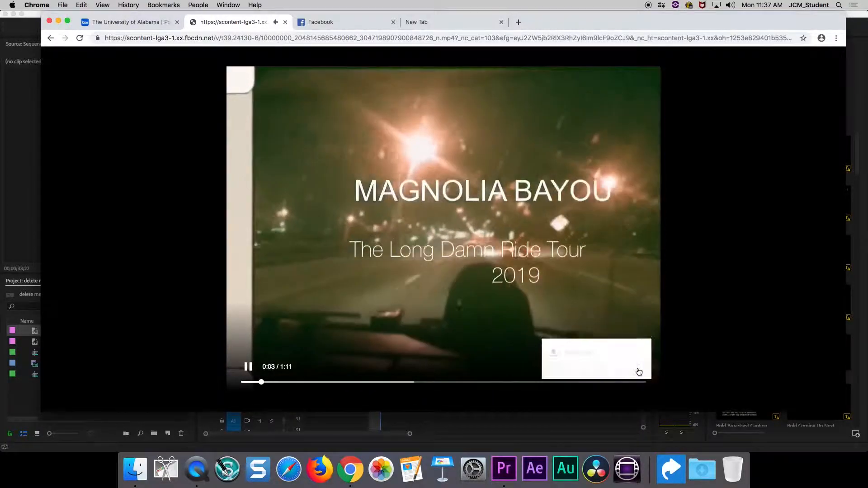
left_click(591, 354)
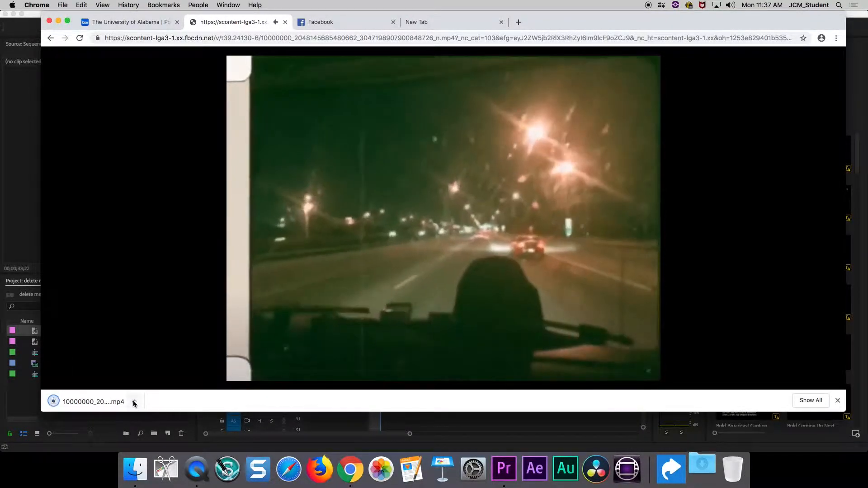
Pause the video playing in the browser and reveal the downloaded mp4 in its Finder folder
left_click(134, 401)
left_click(167, 427)
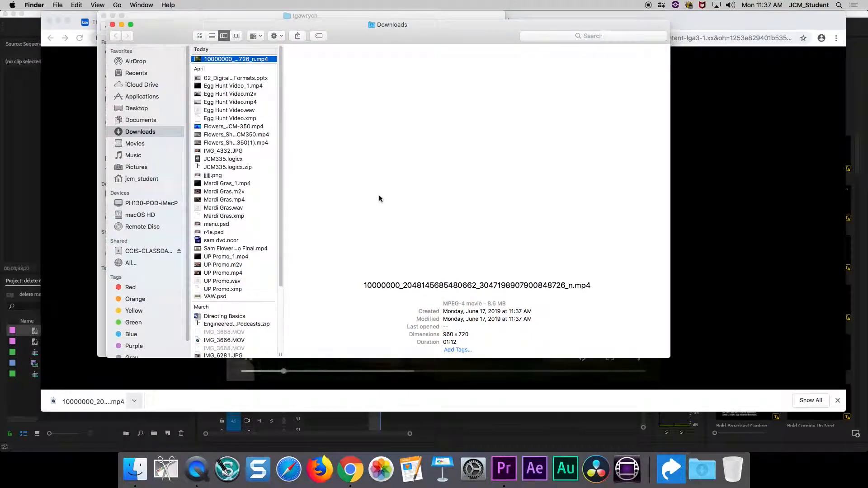
left_click(746, 236)
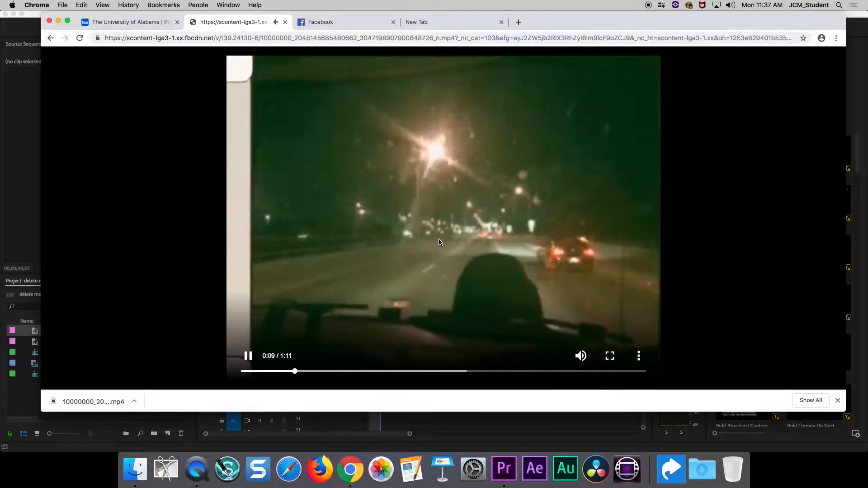
left_click(440, 242)
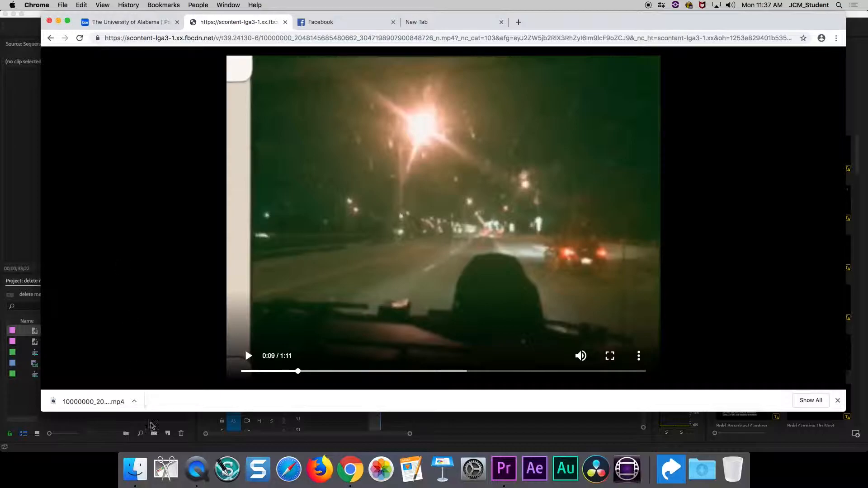
left_click(134, 401)
left_click(191, 432)
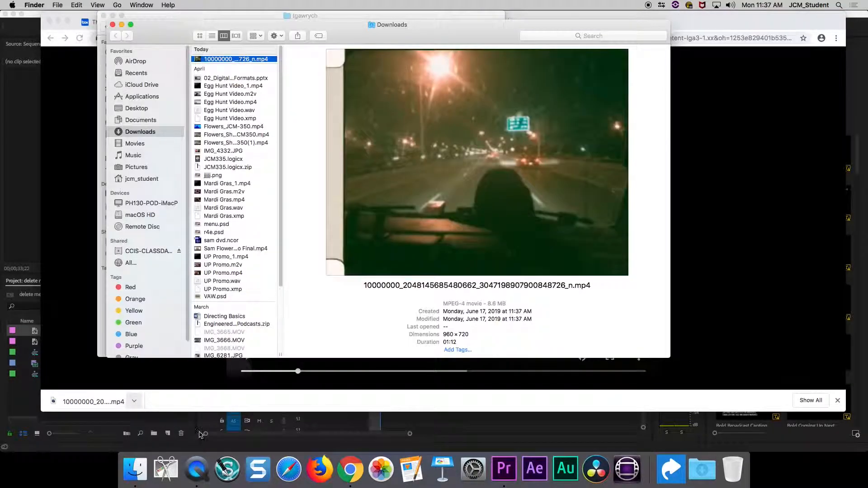
Move the downloaded mp4 from the Downloads folder to the Desktop and open the Desktop folder
left_click_drag(221, 62, 141, 106)
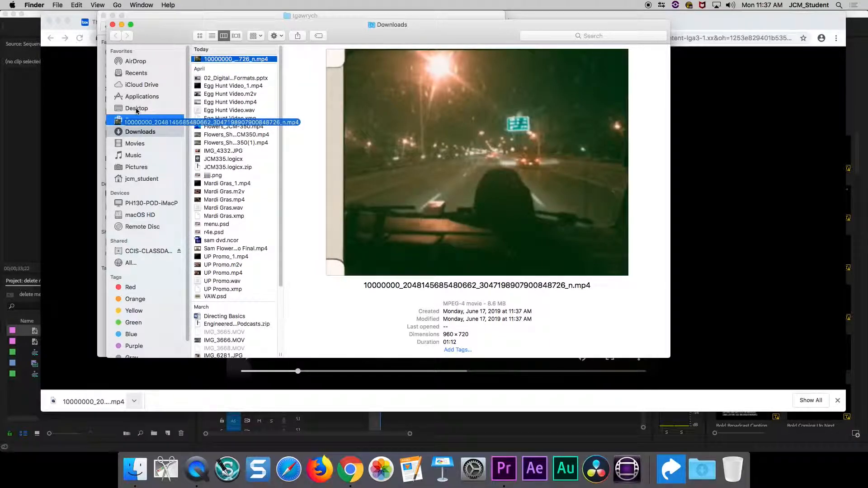
left_click_drag(137, 110, 137, 109)
left_click(136, 109)
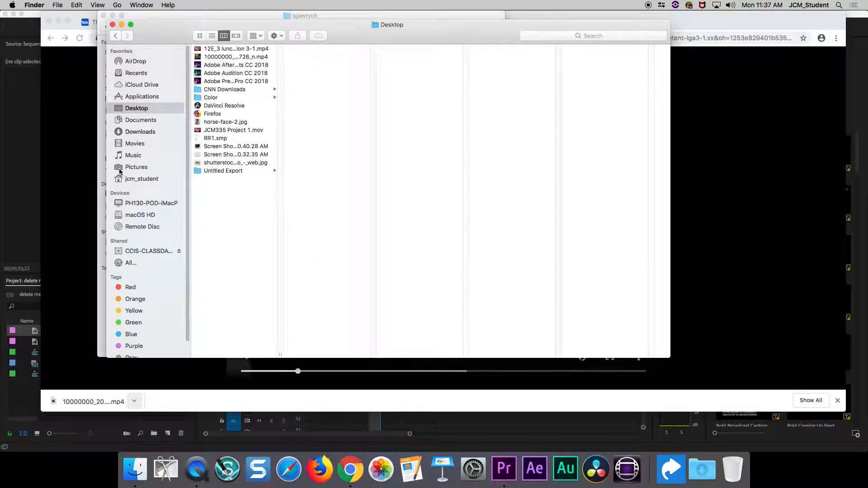
Switch to Premiere Pro and import the downloaded mp4 from the Desktop into the delete me project
left_click(27, 195)
left_click(147, 401)
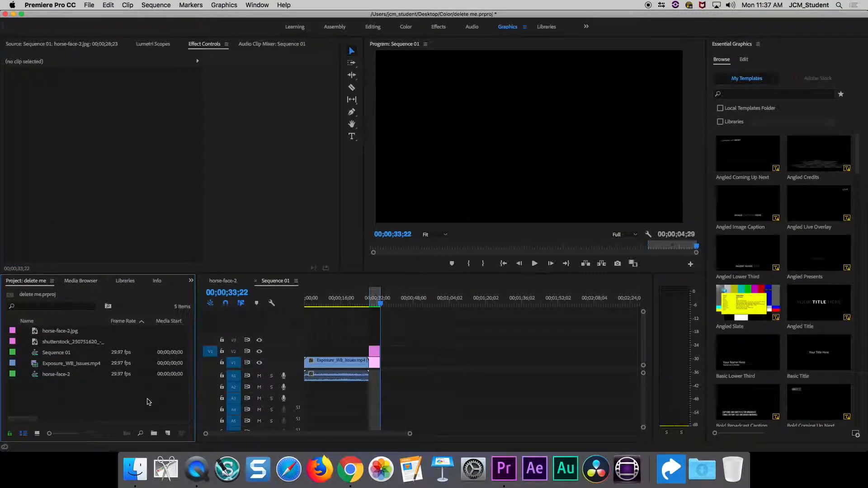
double_click(148, 401)
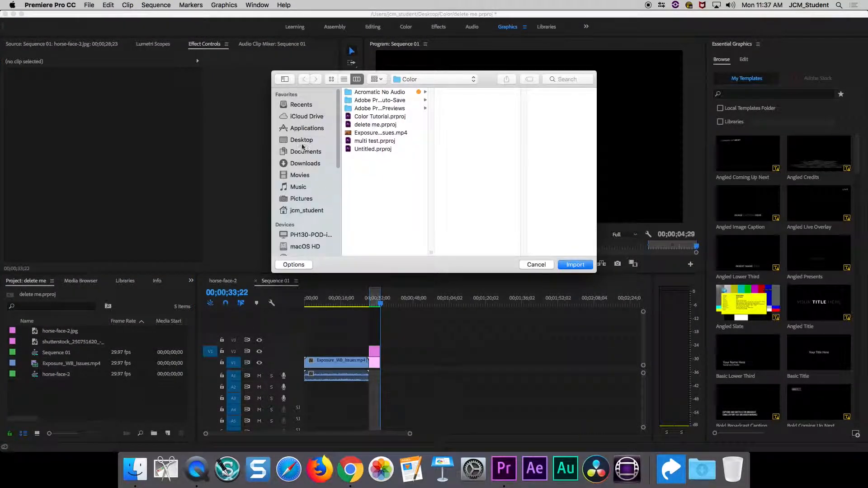
left_click(302, 141)
left_click(408, 100)
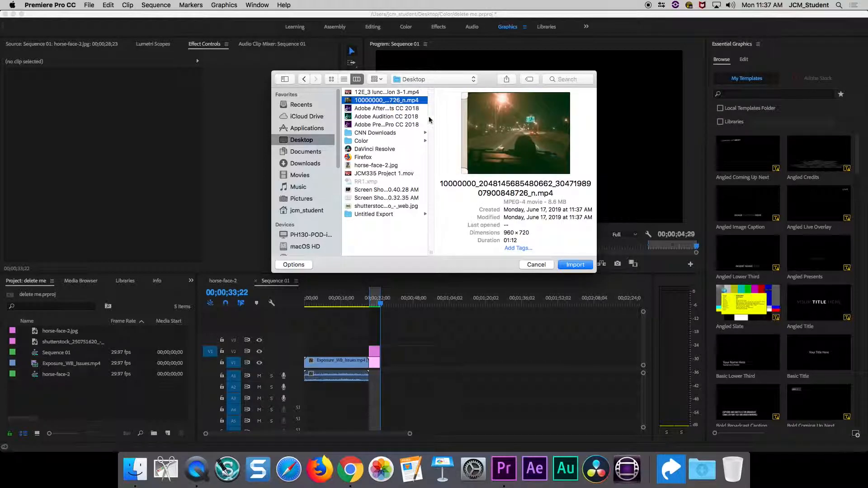
left_click(574, 265)
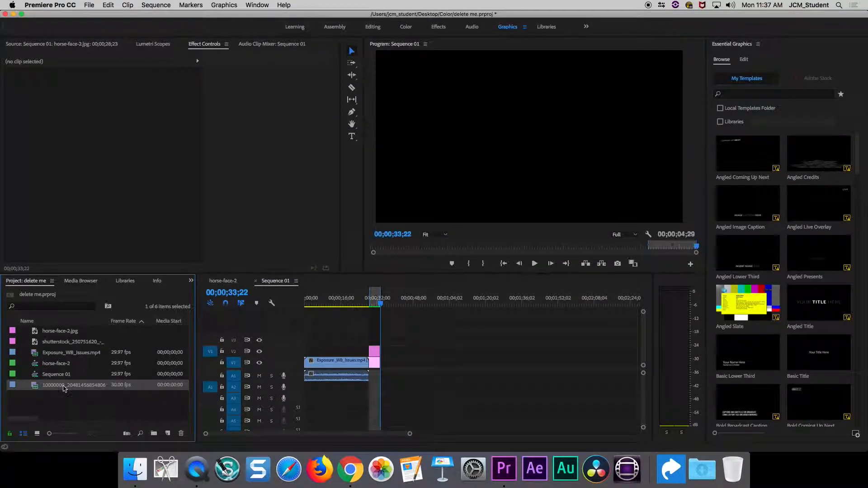
Place the imported mp4 after the last clip on V1 of Sequence 01 and park the playhead on it at 00;00;41;29
left_click(64, 385)
double_click(37, 385)
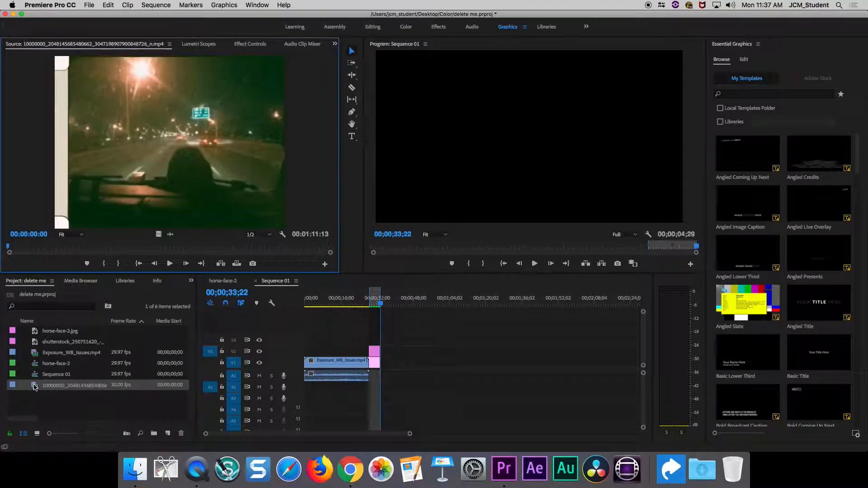
left_click_drag(36, 385, 385, 368)
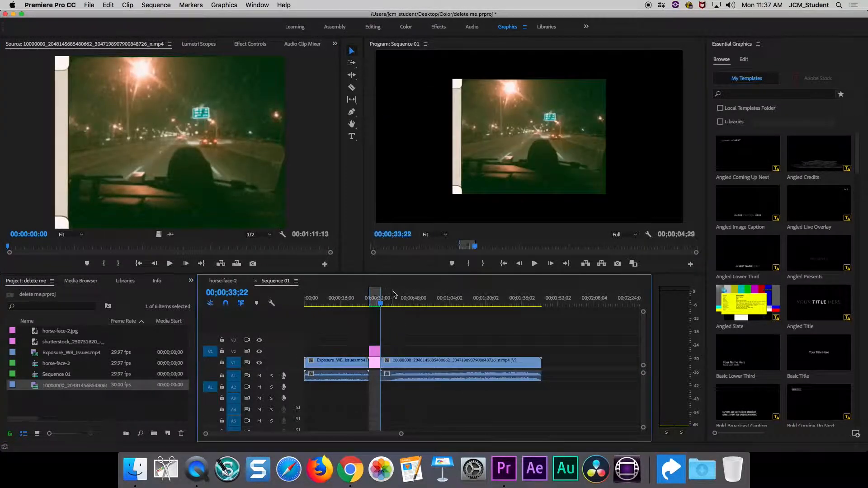
left_click(341, 305)
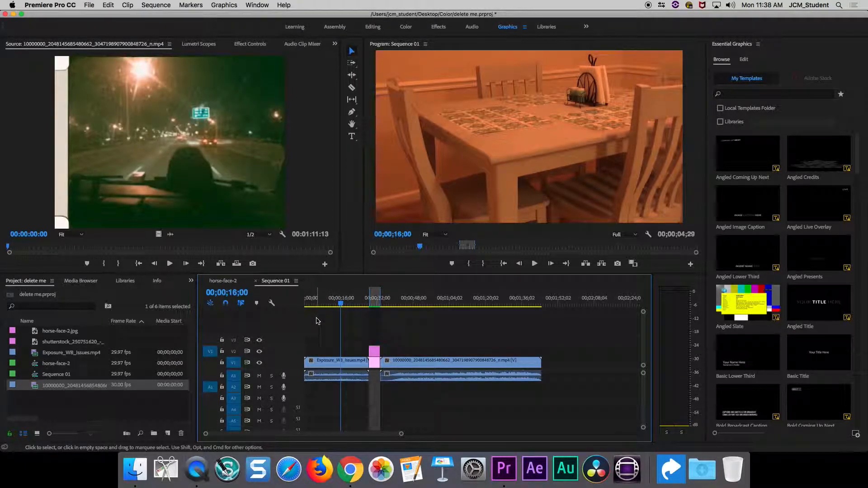
left_click(400, 301)
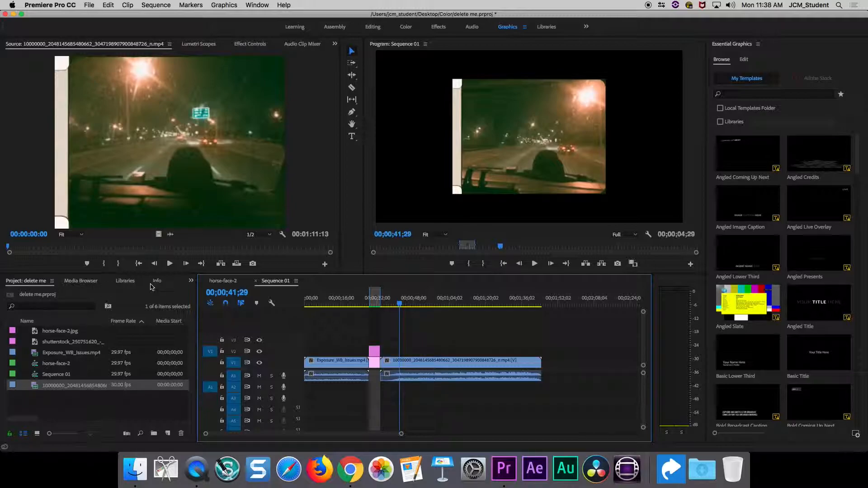
Find the Crop video effect by searching for "crop" and apply it to the imported video clip in the timeline
left_click(190, 281)
left_click(204, 331)
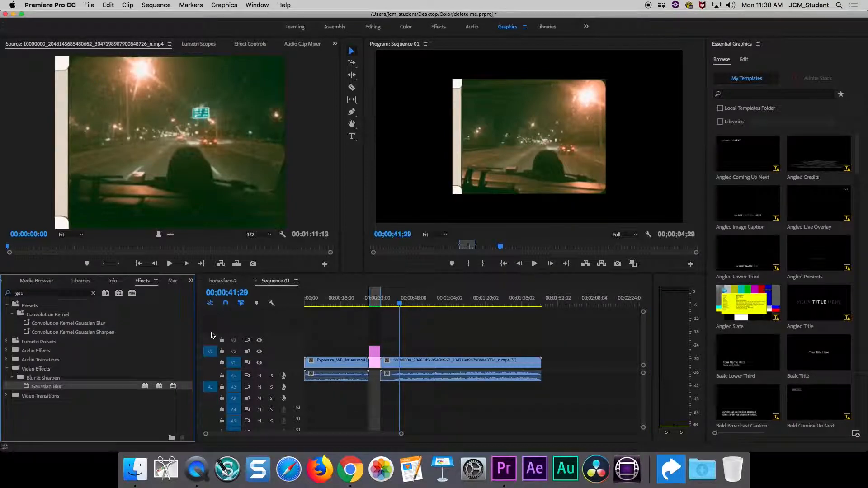
left_click(42, 293)
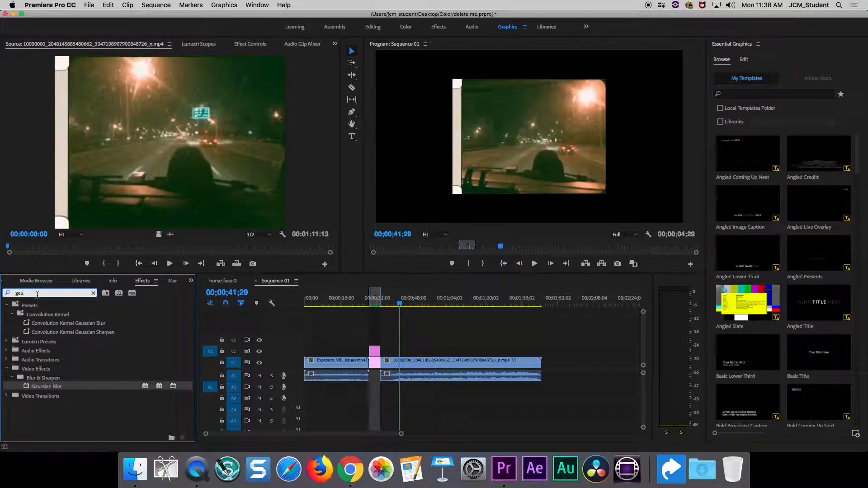
key("BackSpace")
key("BackSpace")
key("BackSpace")
type("crop")
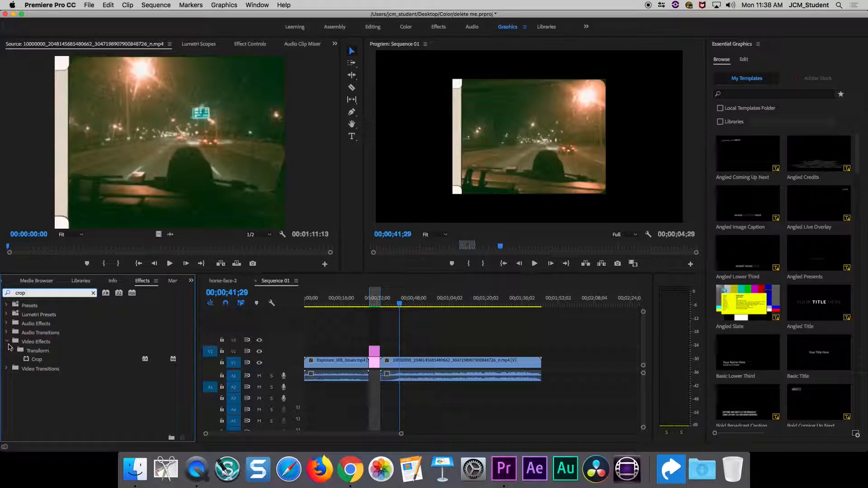
left_click(37, 361)
left_click_drag(28, 362, 420, 364)
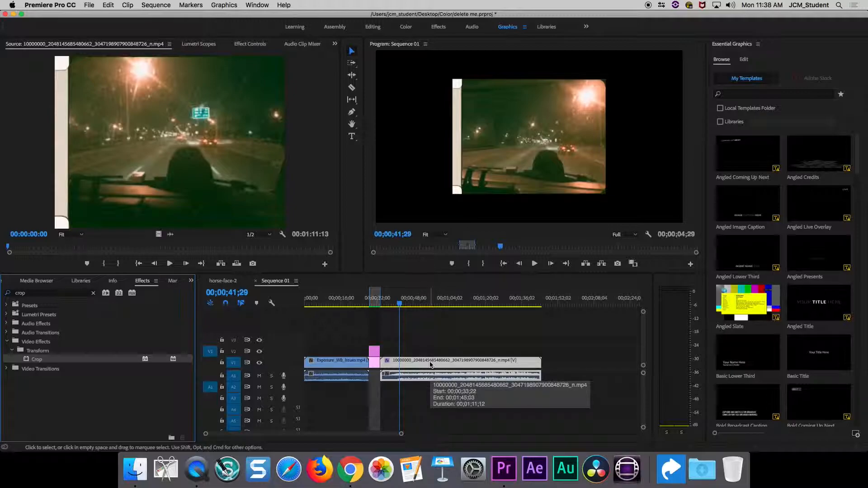
Set the clip's Crop effect to 7.0 % on the left and the clip's scale to 238
double_click(431, 363)
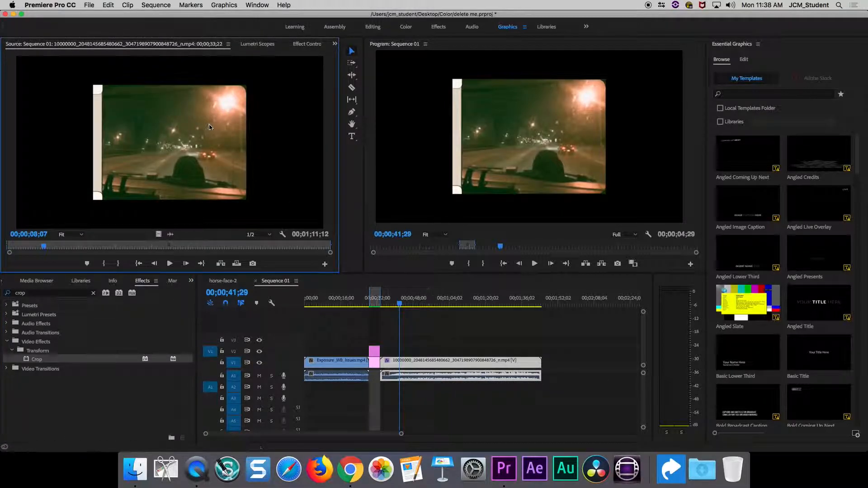
left_click(308, 44)
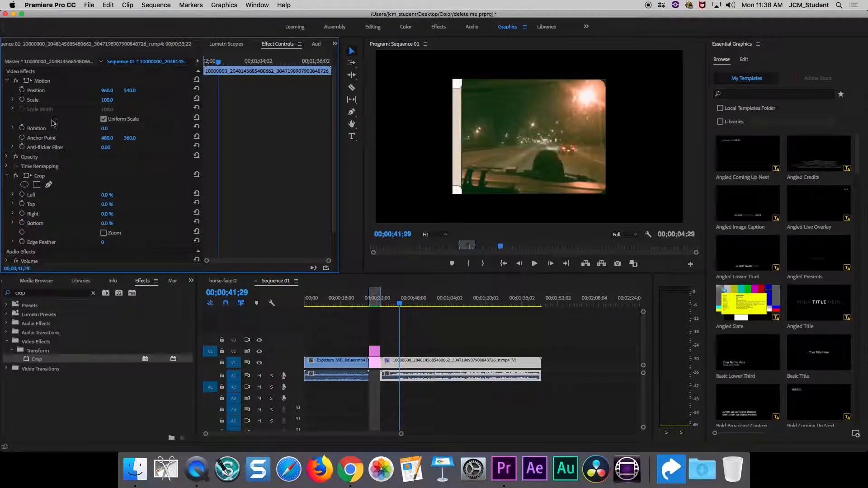
left_click(6, 80)
left_click(7, 109)
left_click(7, 109)
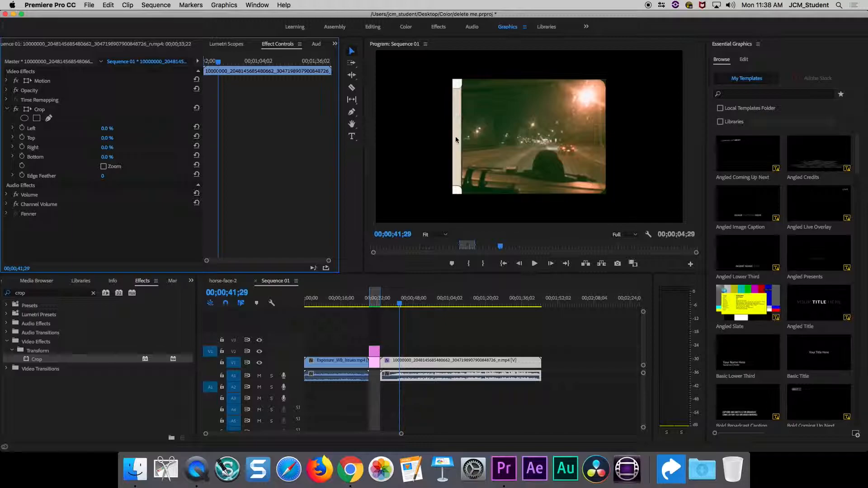
mouse_move(107, 129)
left_mouse_down()
mouse_move(133, 128)
mouse_move(122, 129)
left_mouse_up()
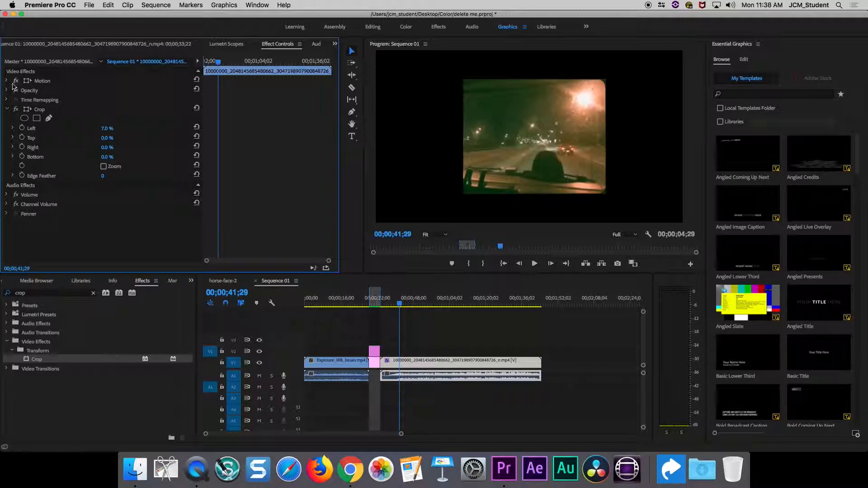
left_click(7, 82)
left_click_drag(108, 100, 169, 100)
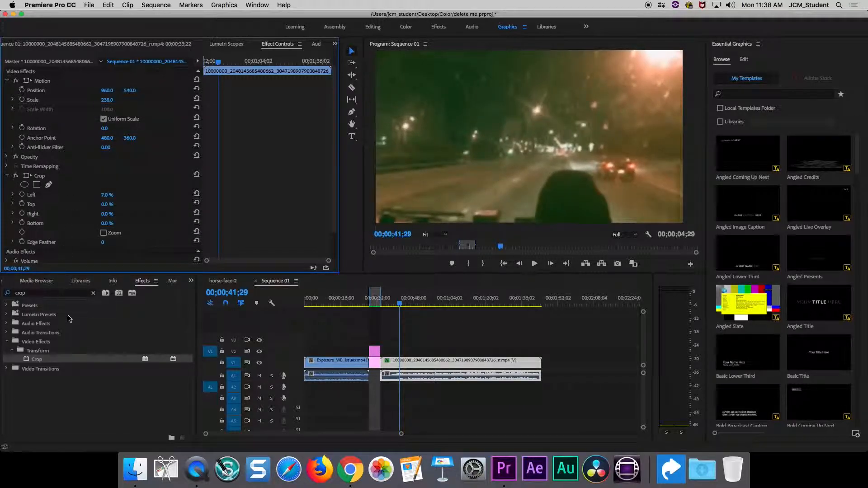
Find the Gaussian Blur video effect by searching for "gau" and apply it to the cropped video clip
left_click(78, 293)
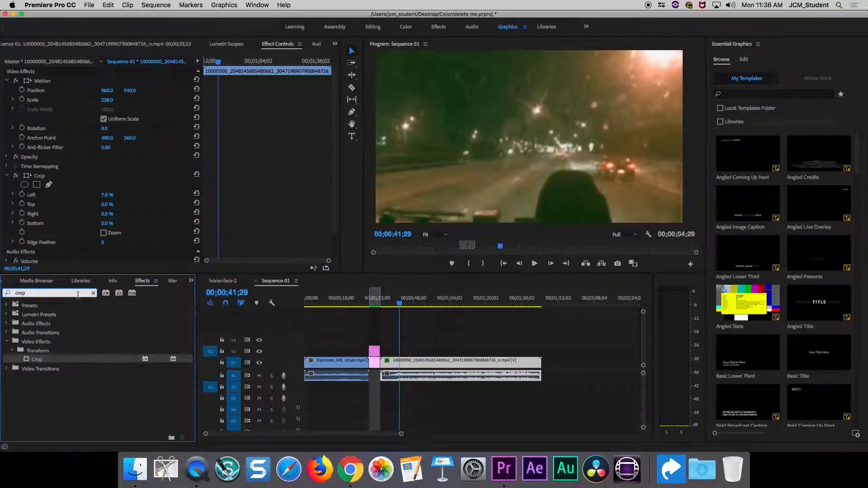
key("BackSpace")
key("BackSpace")
key("BackSpace")
key("BackSpace")
type("gau")
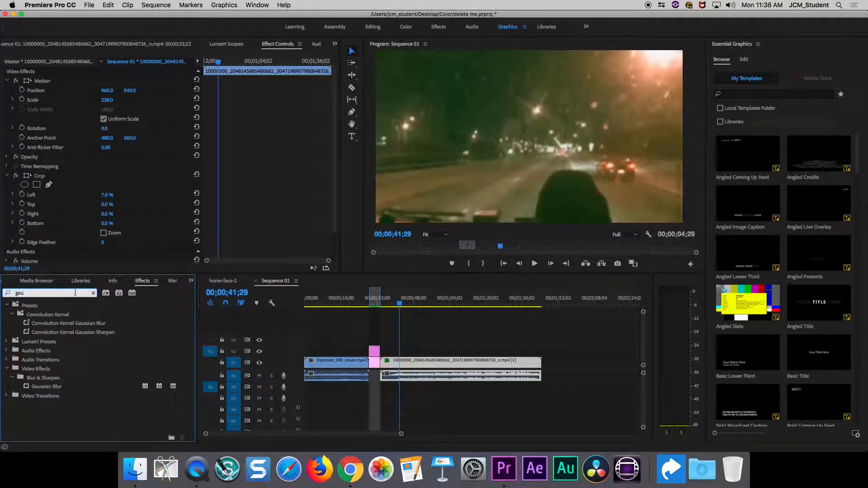
left_click_drag(41, 386, 434, 363)
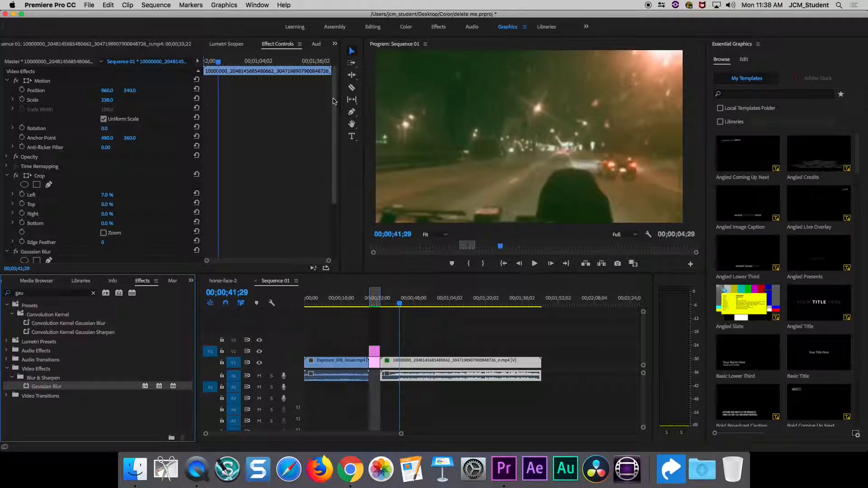
Set the Gaussian Blur effect's Blurriness to 37.0 on the enlarged V1 clip
left_click_drag(333, 101, 337, 163)
left_click_drag(104, 192, 117, 191)
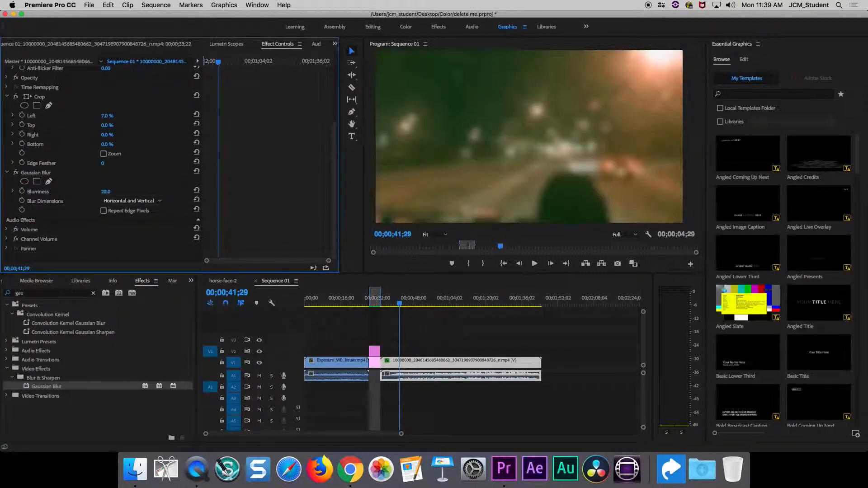
Place a video-only copy of the imported mp4 on V2 directly above the blurred clip and play back the composite
left_click(45, 283)
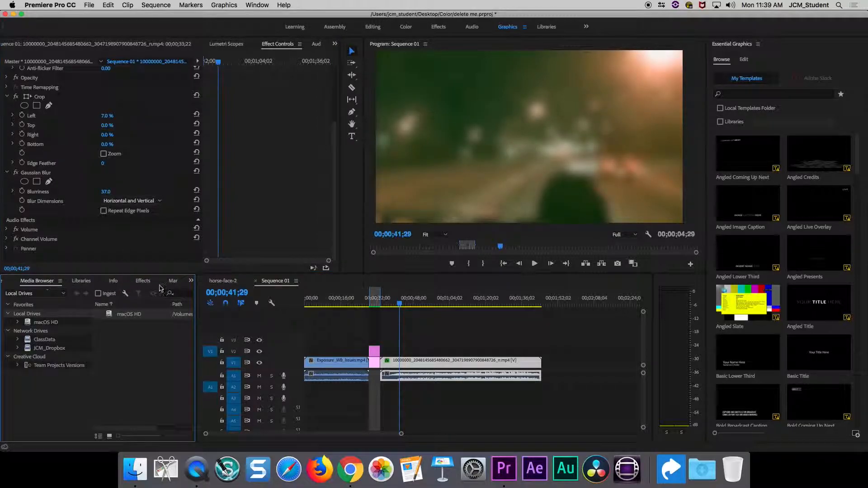
left_click(190, 281)
left_click(213, 291)
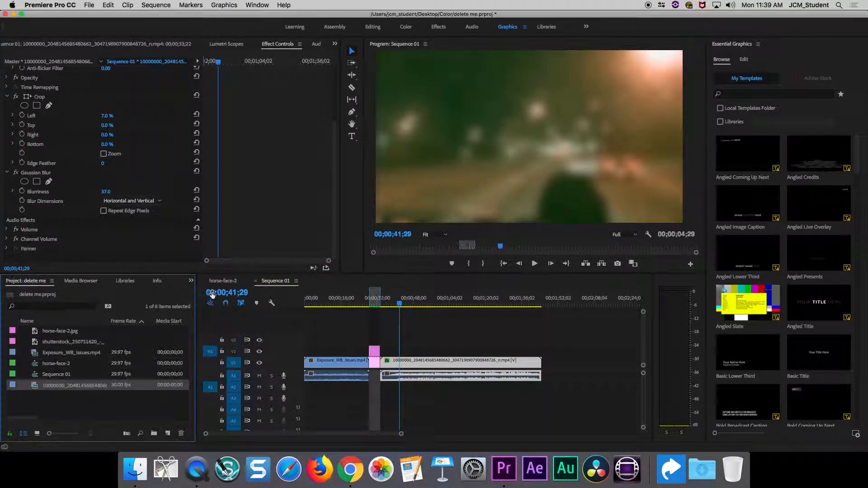
double_click(37, 387)
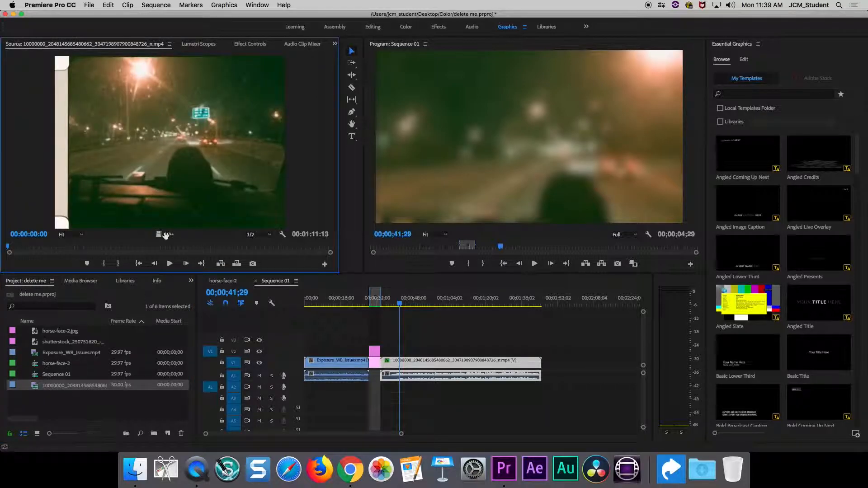
left_click_drag(376, 292, 400, 350)
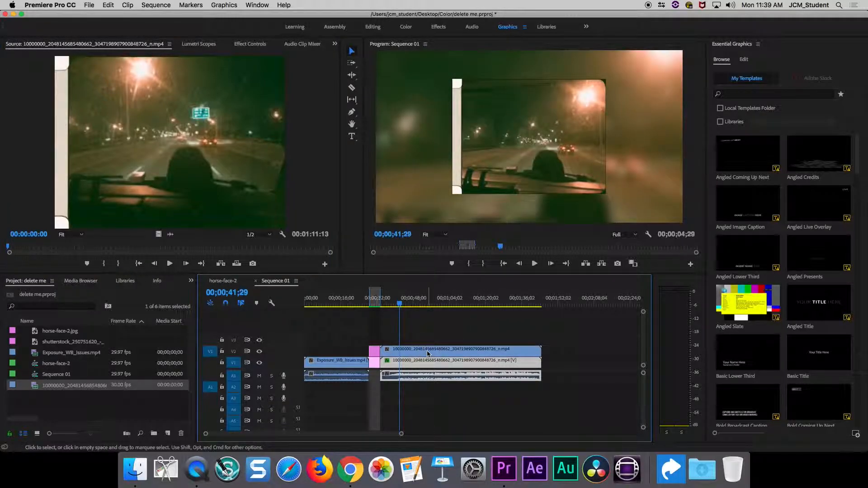
key("space")
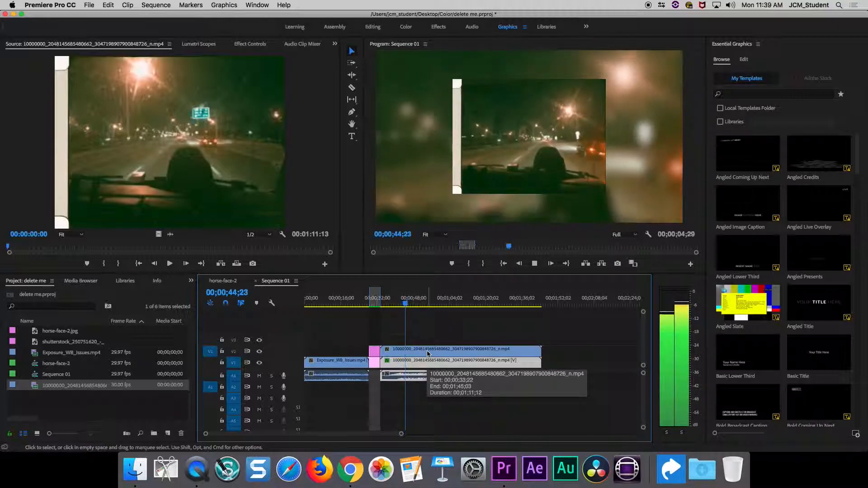
key("space")
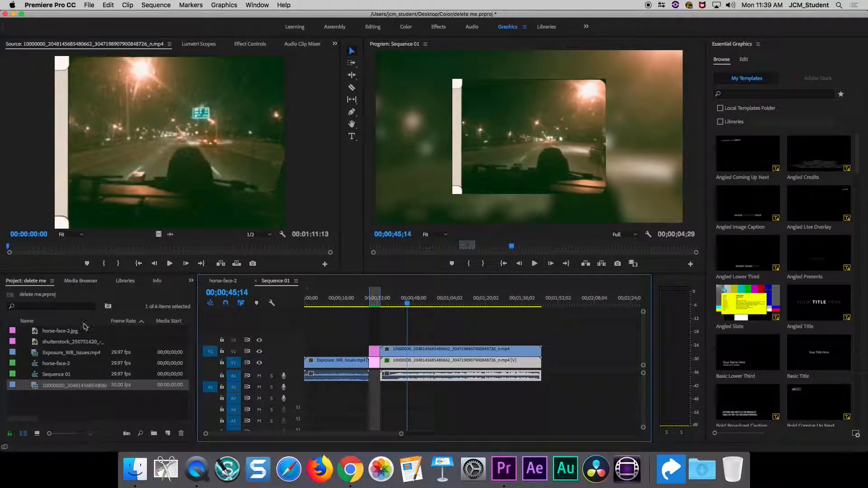
Find the Crop video effect by searching for "crop" and apply it to the mp4 copy on V2
left_click(191, 280)
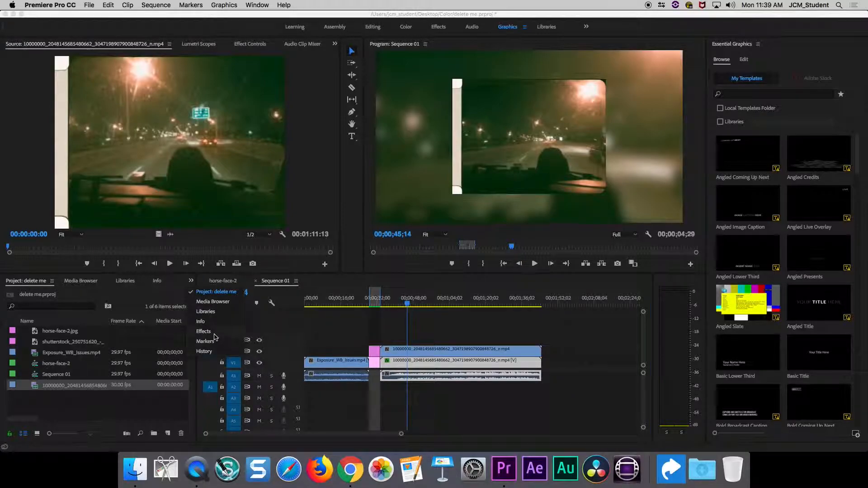
left_click(216, 336)
left_click(47, 294)
type("cr")
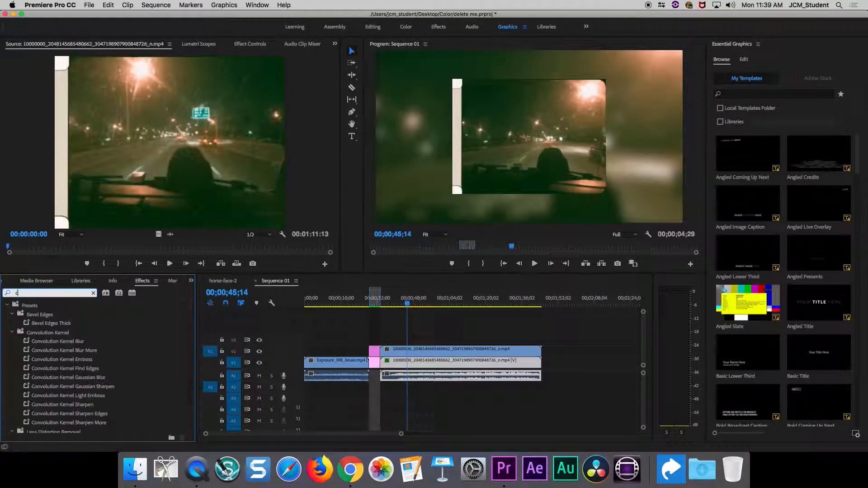
type("o")
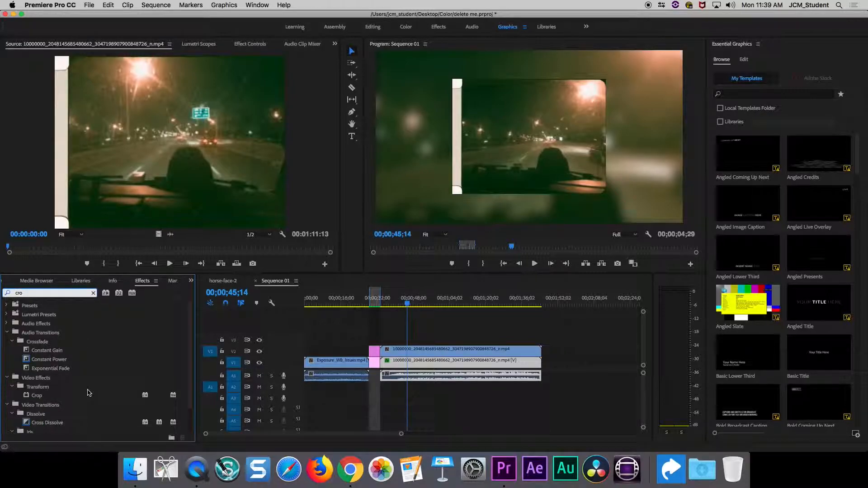
type("p")
left_click_drag(41, 364, 516, 354)
Crop the V2 clip by 7.0 % on the left, 5.0 % on the top and 2.0 % on the right, and deselect it
double_click(514, 354)
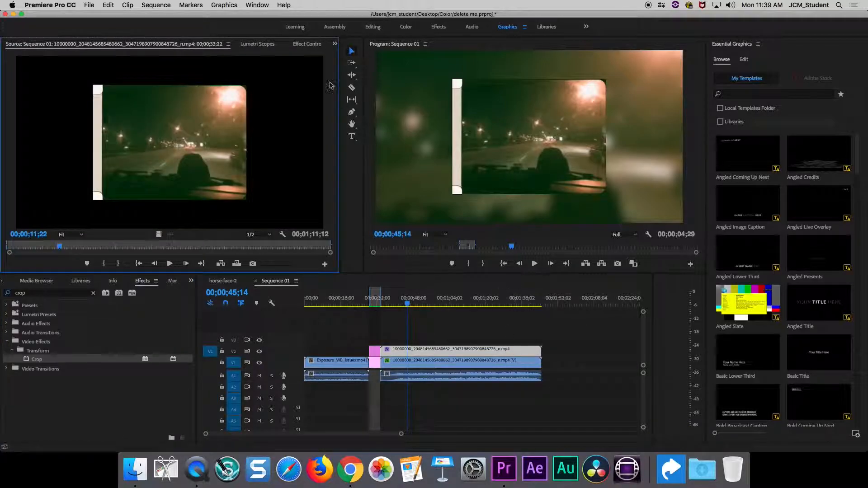
left_click(277, 43)
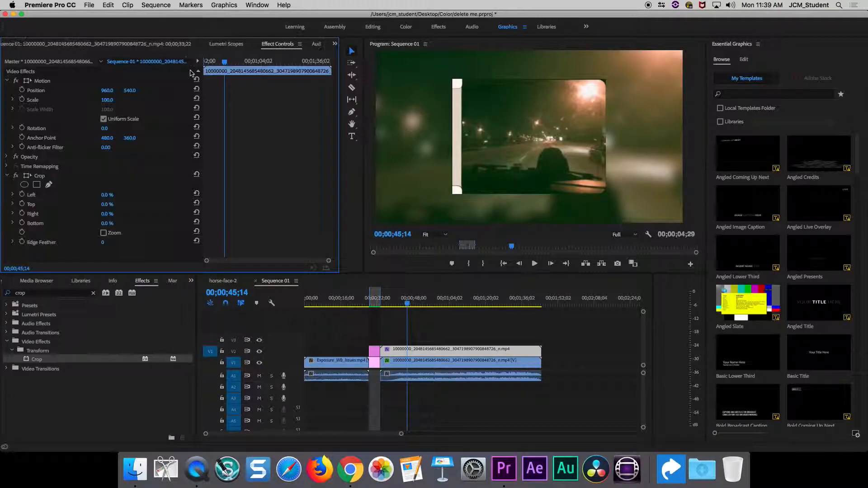
left_click(7, 81)
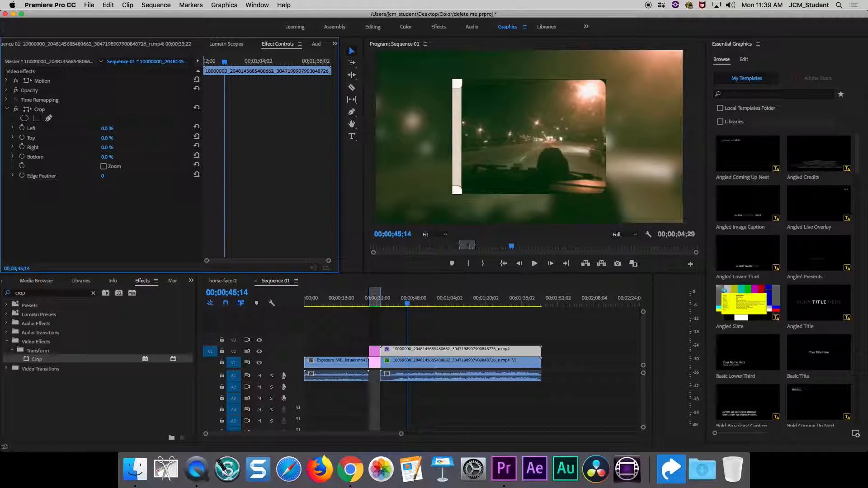
left_click_drag(107, 129, 113, 129)
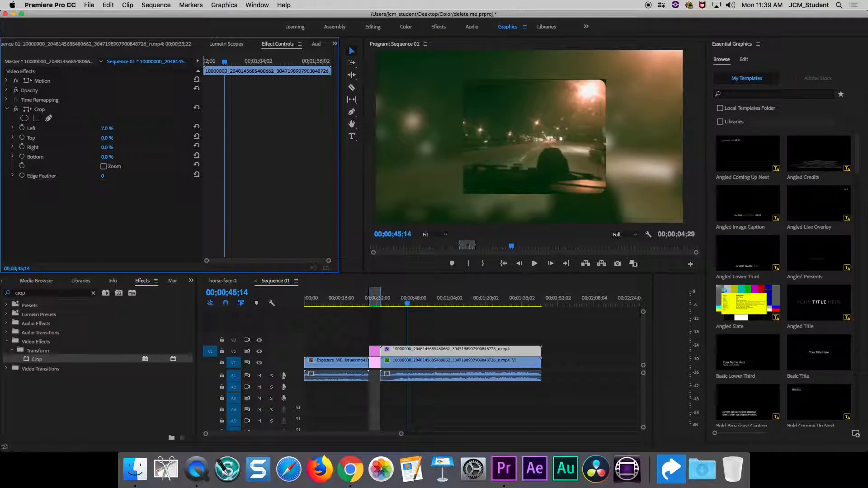
left_click(107, 137)
key("Return")
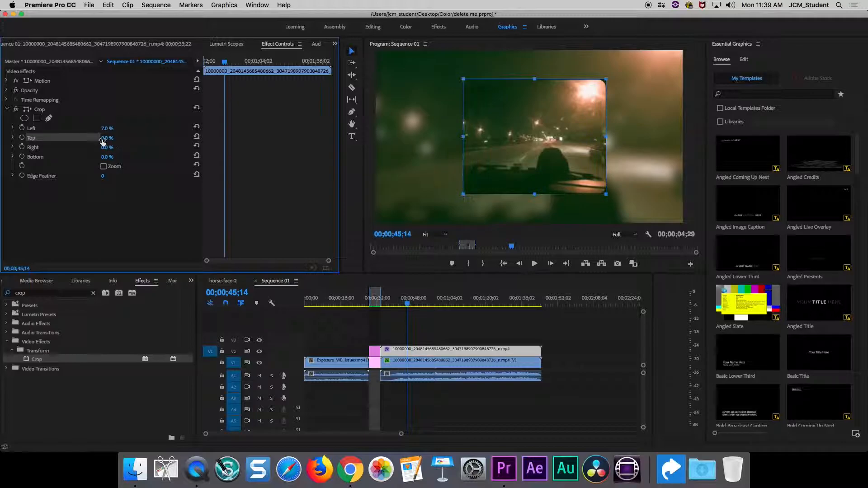
left_click_drag(107, 138, 113, 137)
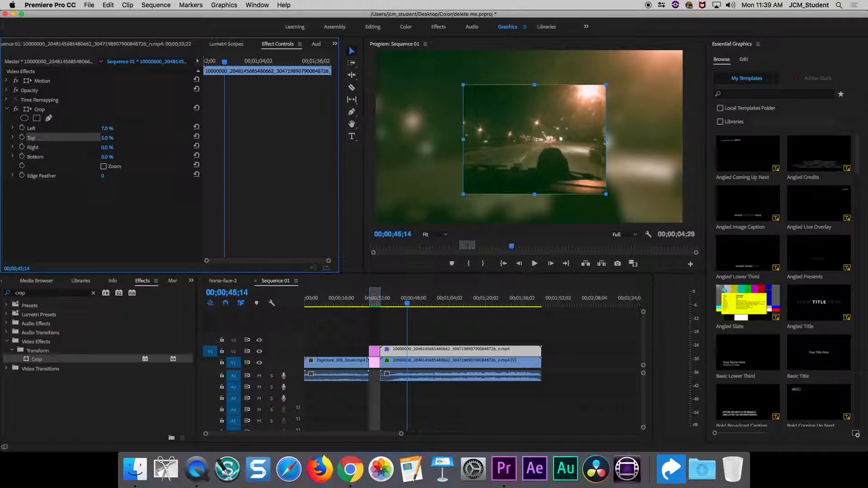
left_click_drag(107, 147, 109, 146)
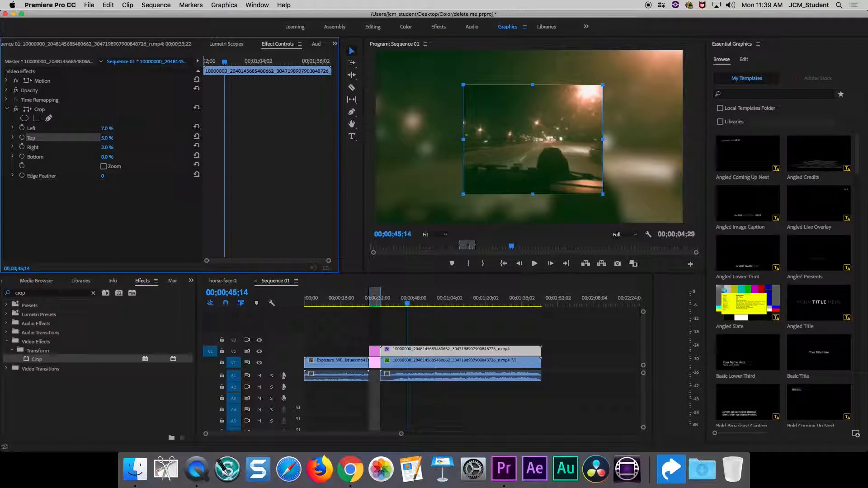
left_click(517, 326)
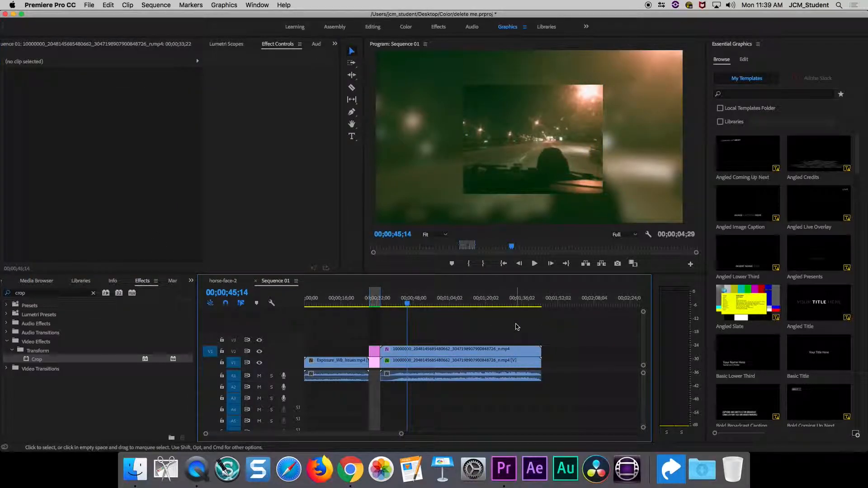